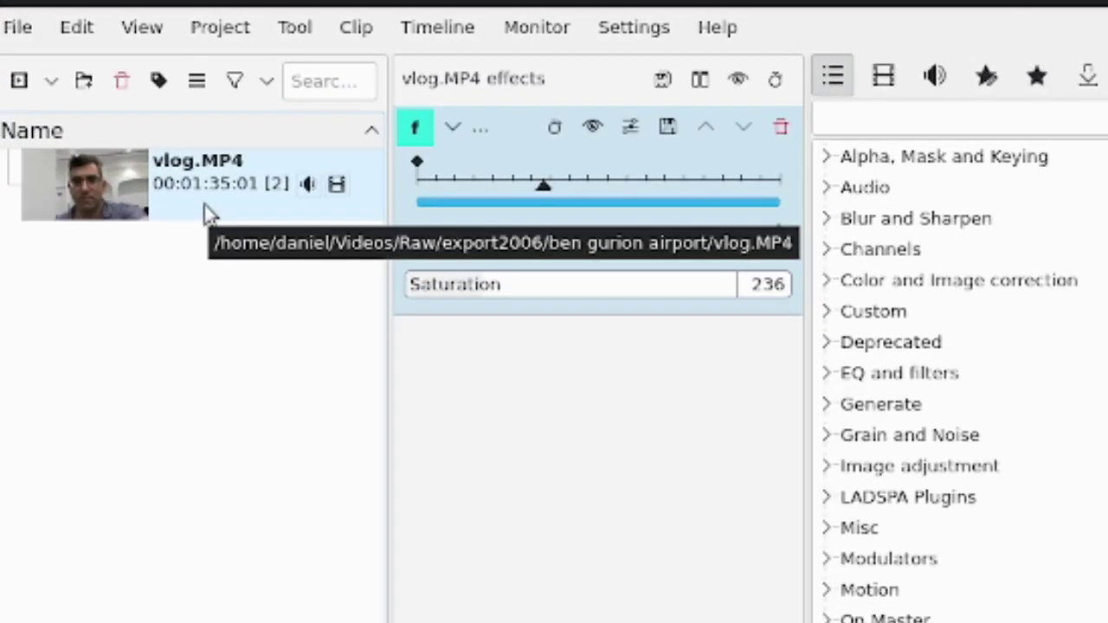
Open the vlog.MP4 clip's options menu, then dismiss it.
right_click(214, 196)
mouse_move(246, 224)
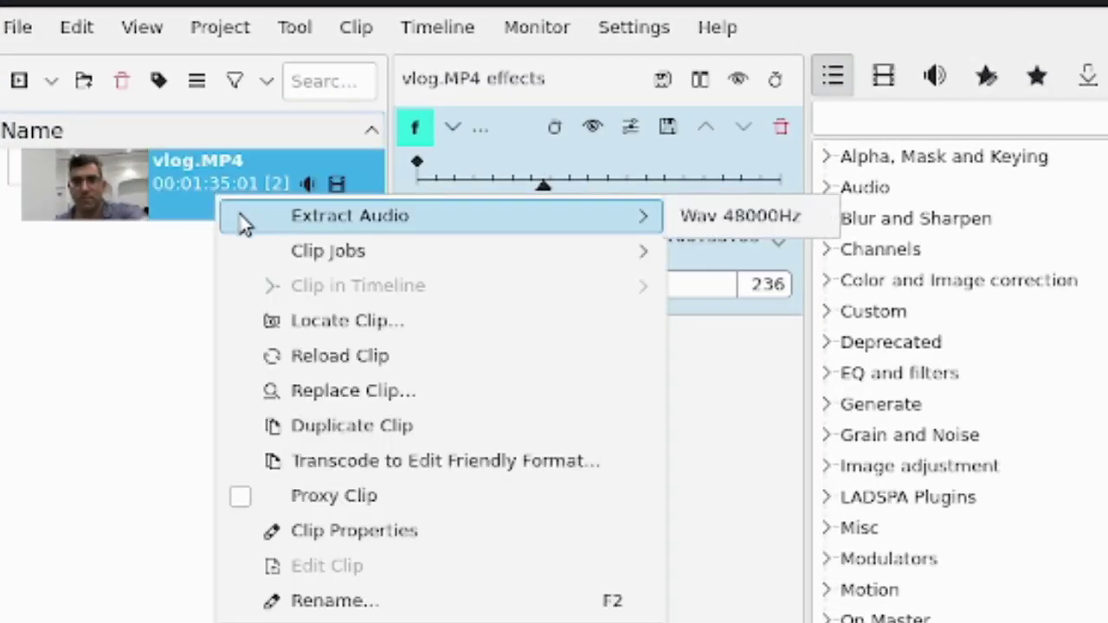
left_click(701, 216)
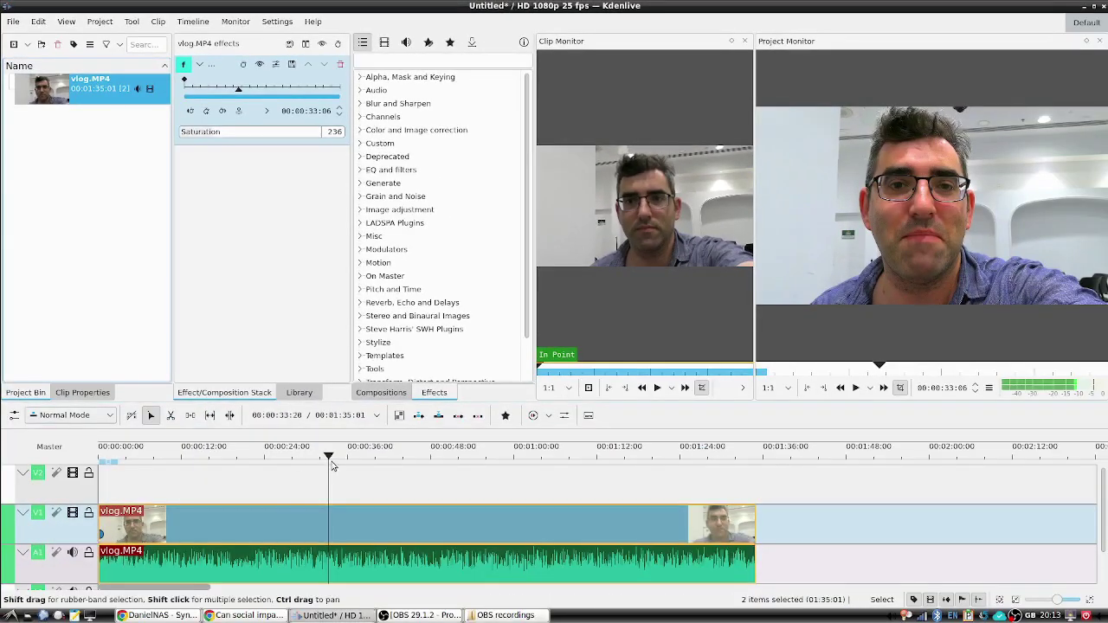
Preview the vlog from about 33 seconds, then stop playback.
left_click_drag(332, 465, 335, 461)
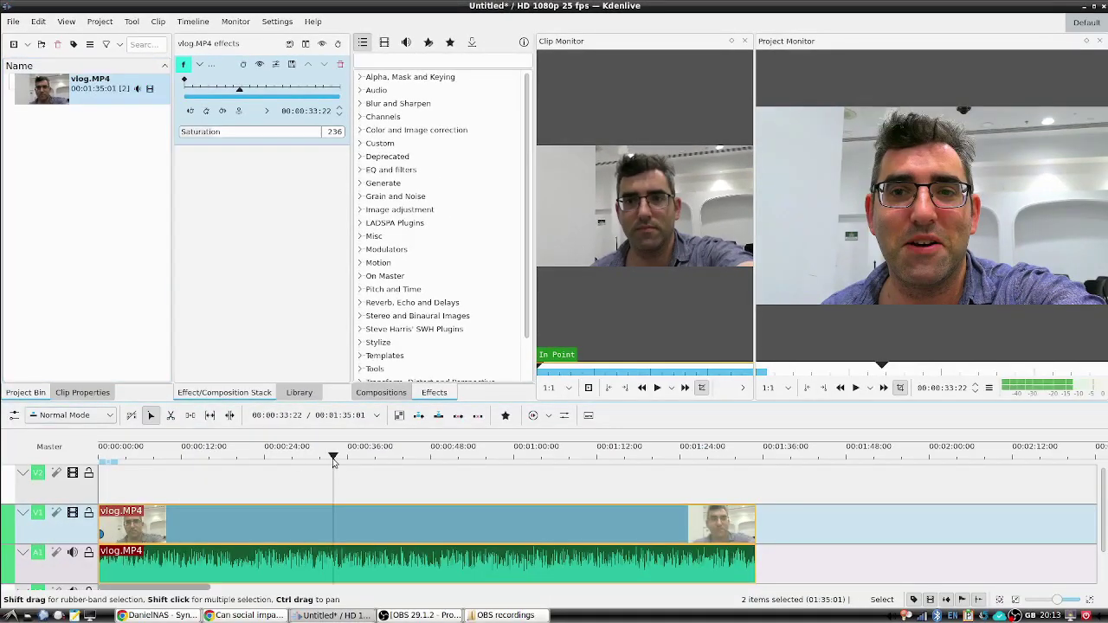
key("space")
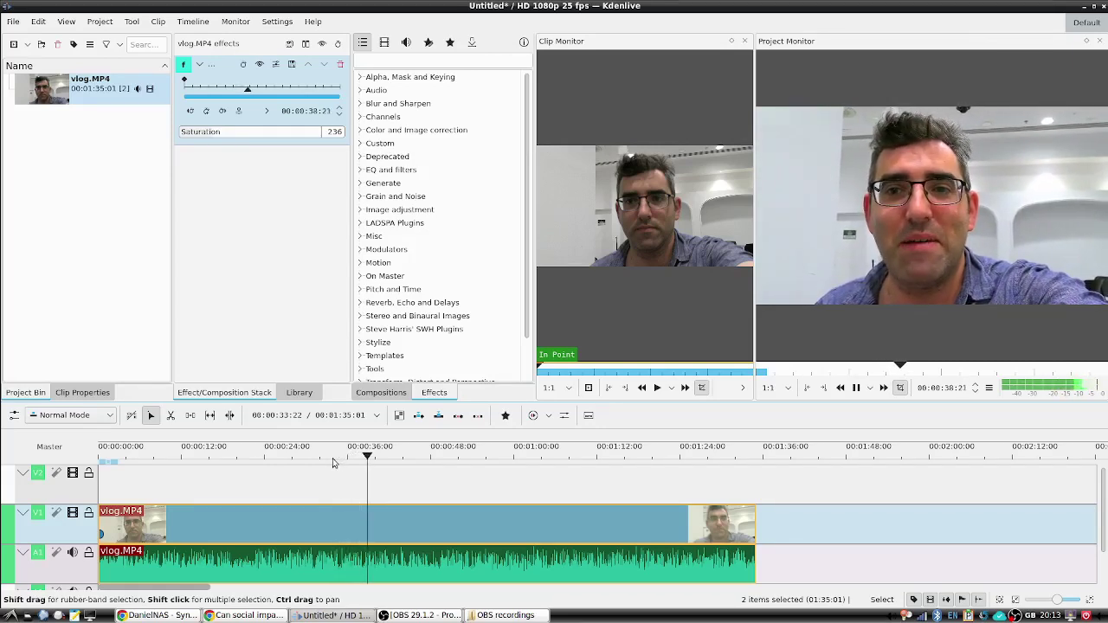
key("space")
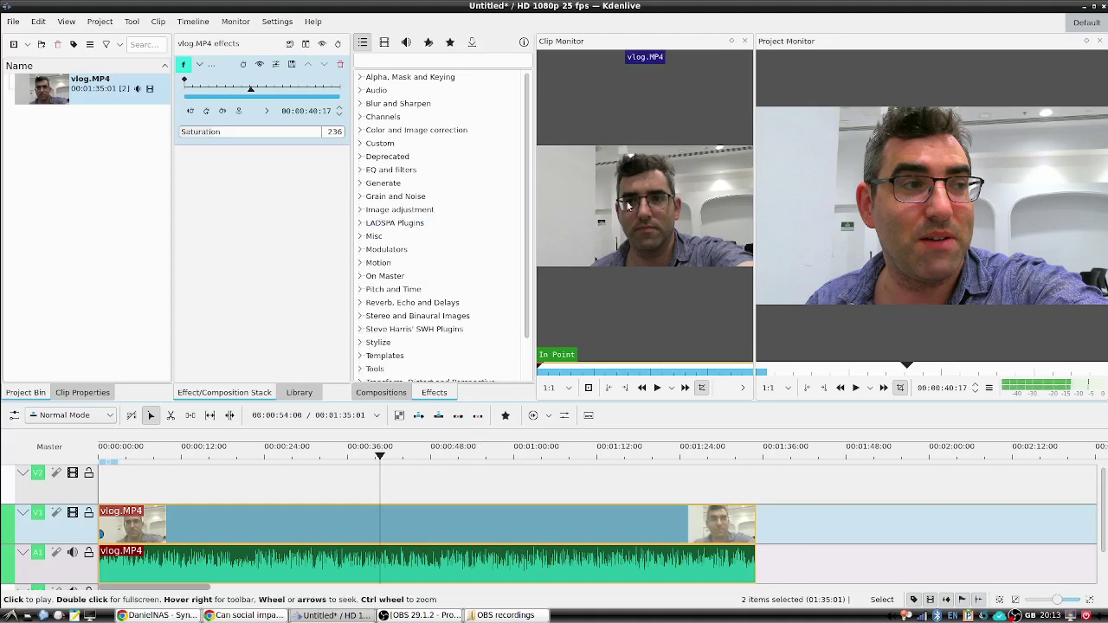
Put the playhead at 39 seconds and expand the Audio effects category.
left_click(369, 455)
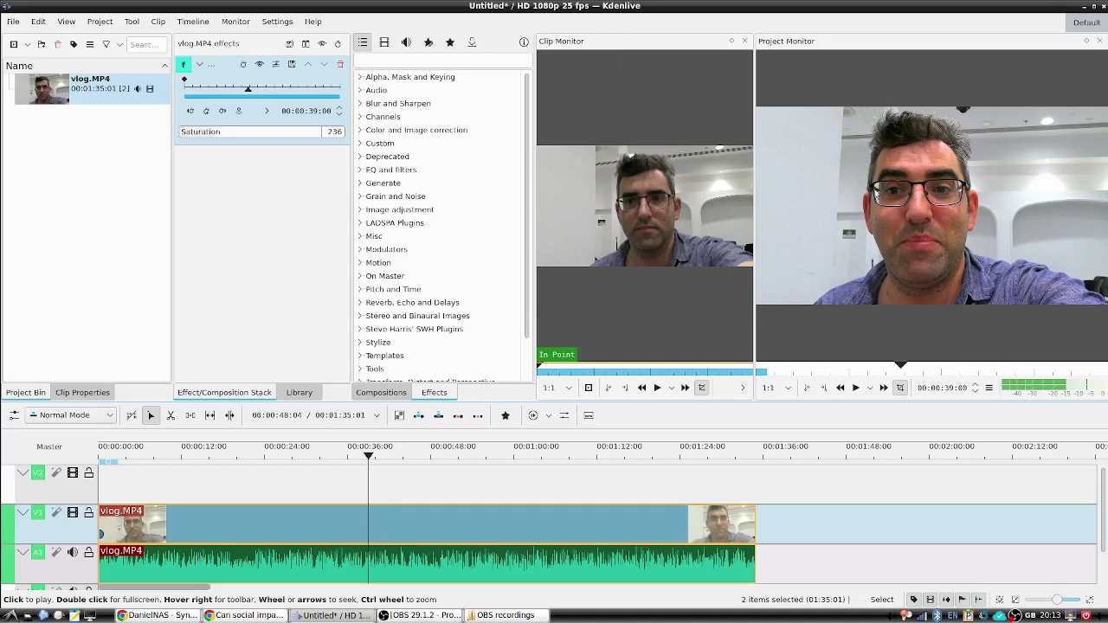
left_click(365, 91)
left_click(362, 91)
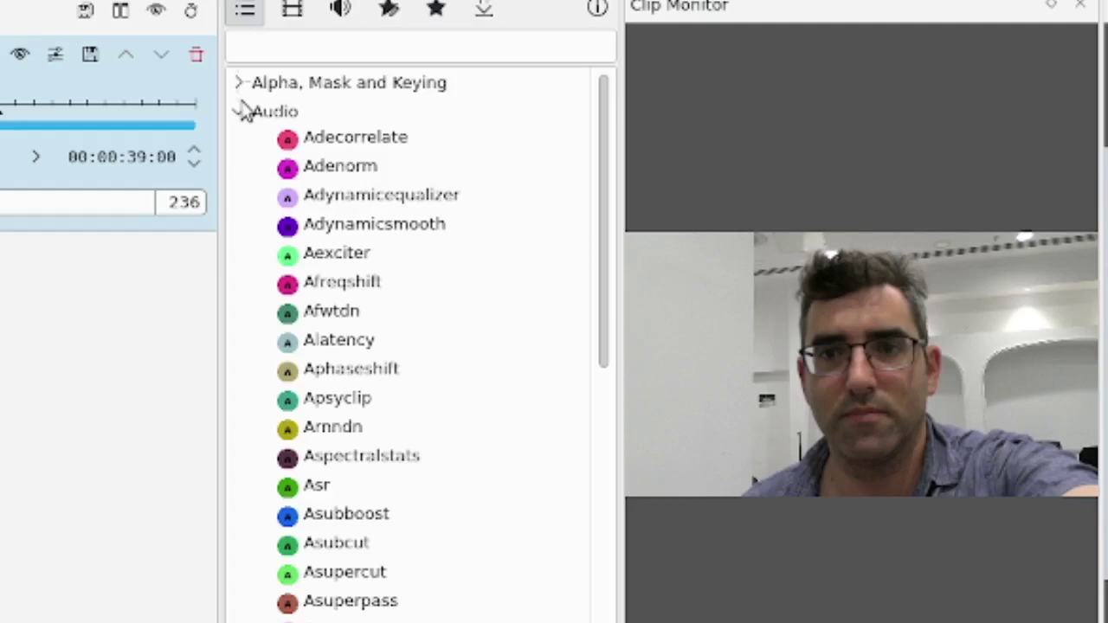
Filter the Effects list by 'eq' to show equalizer effects.
left_click(265, 44)
type("eq")
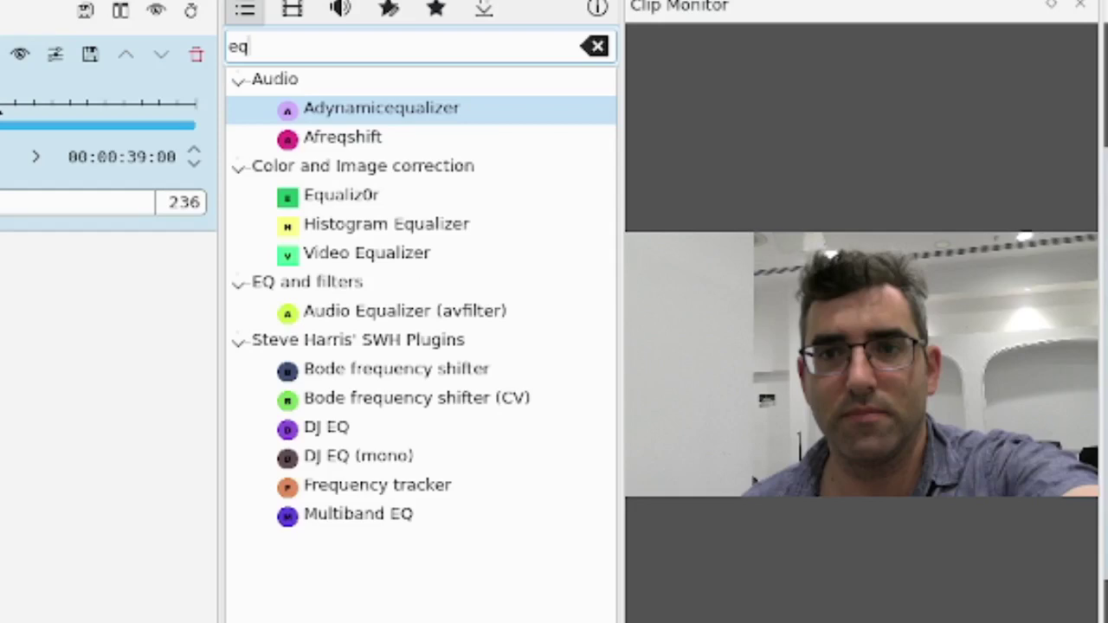
left_click(473, 76)
Apply Audio Equalizer (avfilter) to vlog.MP4 as a trial, then delete it.
left_click(381, 318)
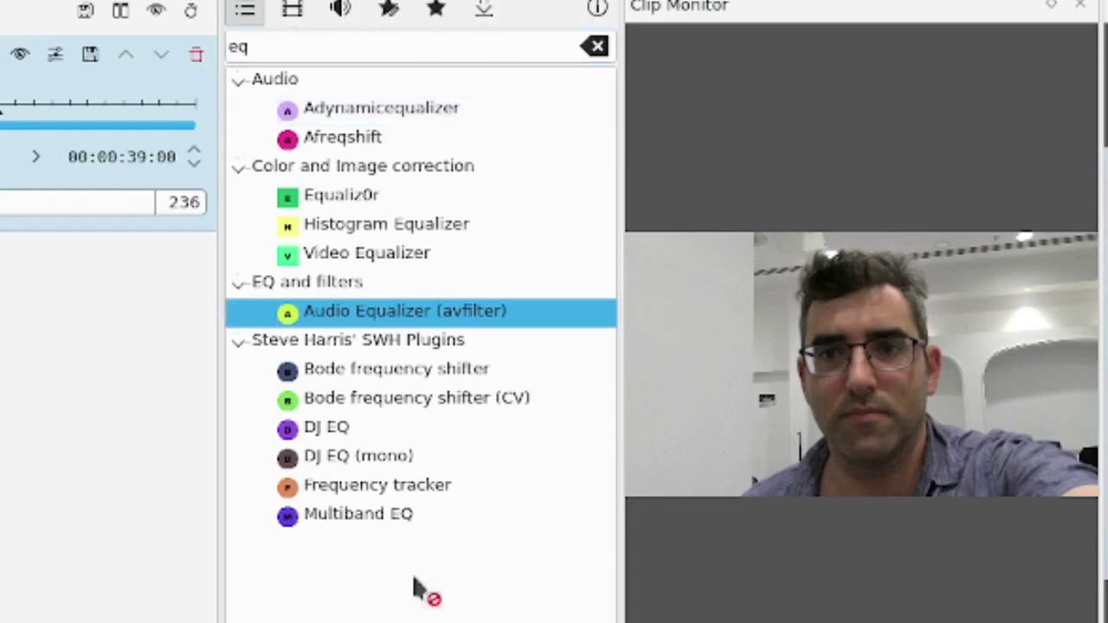
left_click_drag(380, 313, 338, 622)
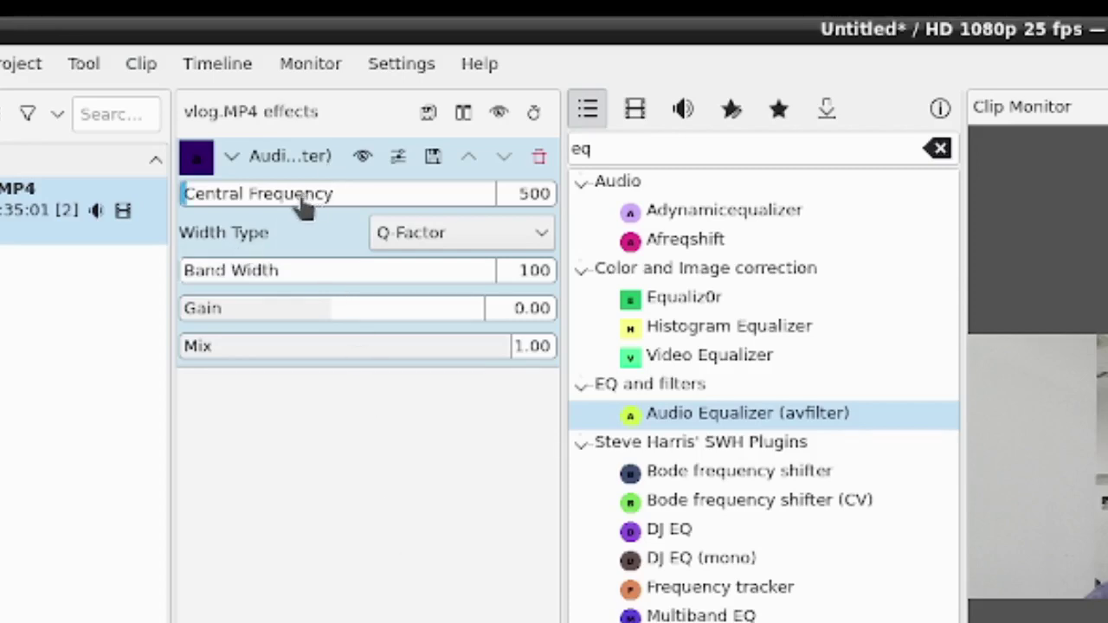
left_click(536, 158)
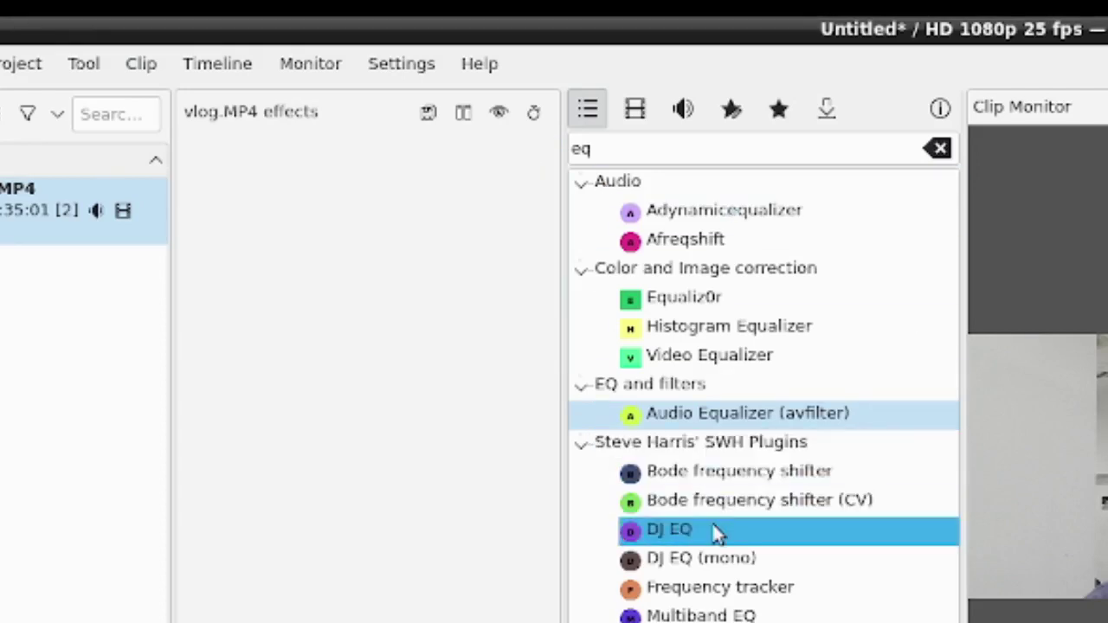
Add Multiband EQ to the vlog audio and cut the 100Hz band to about -38.
double_click(702, 614)
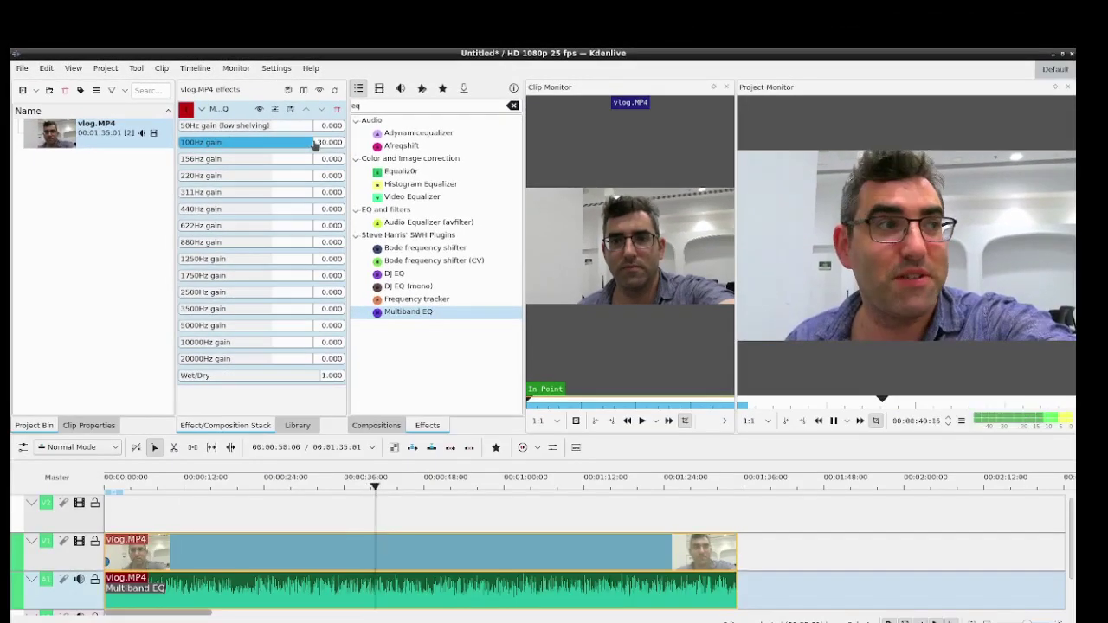
left_click_drag(316, 146, 223, 153)
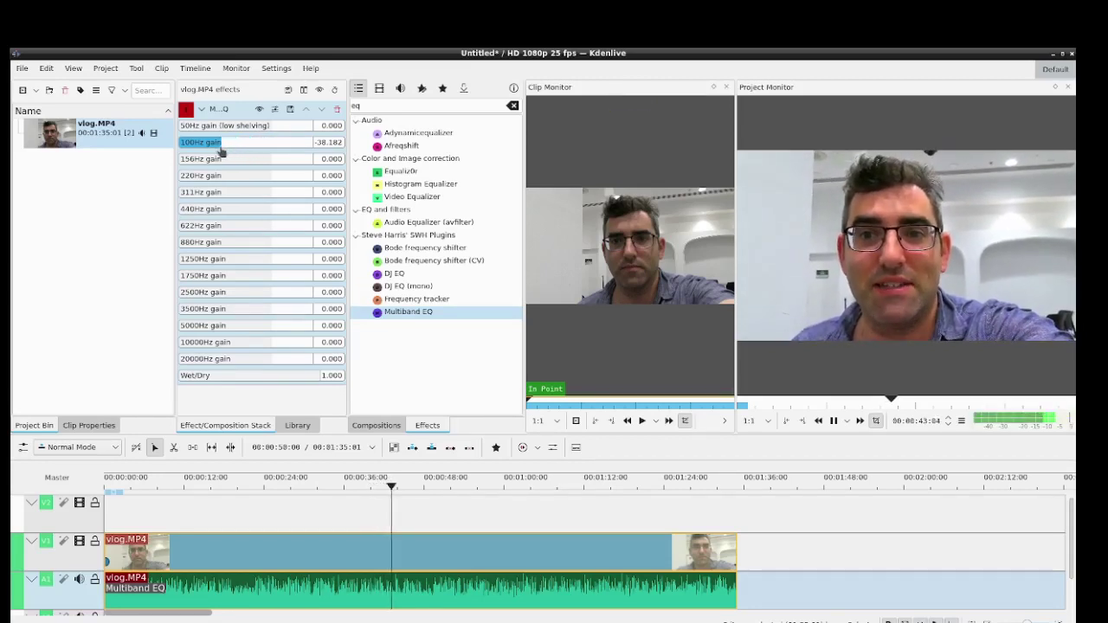
left_click(835, 424)
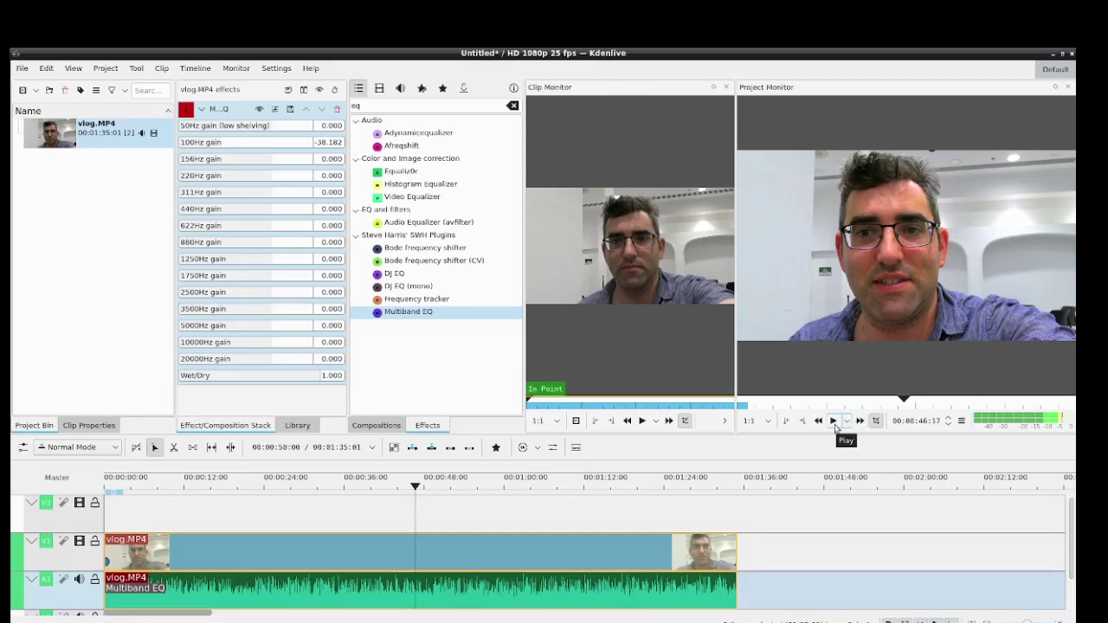
During playback, boost 3500Hz to 9.3 and cut 880Hz to about -25.
left_click(834, 421)
left_click(284, 317)
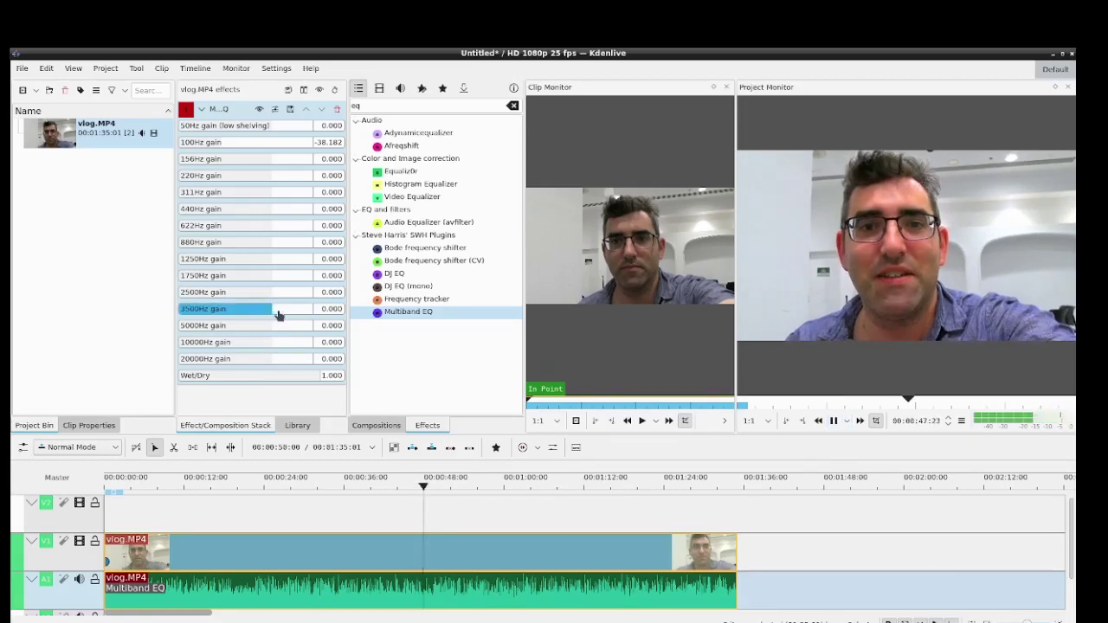
scroll(283, 317, "up", 5)
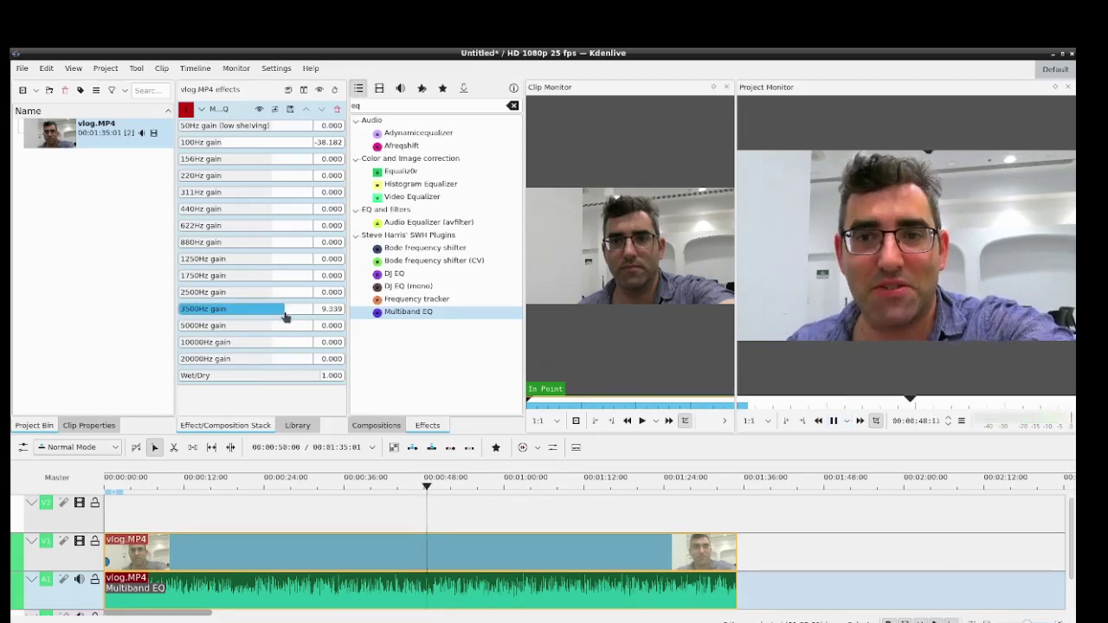
left_click(239, 244)
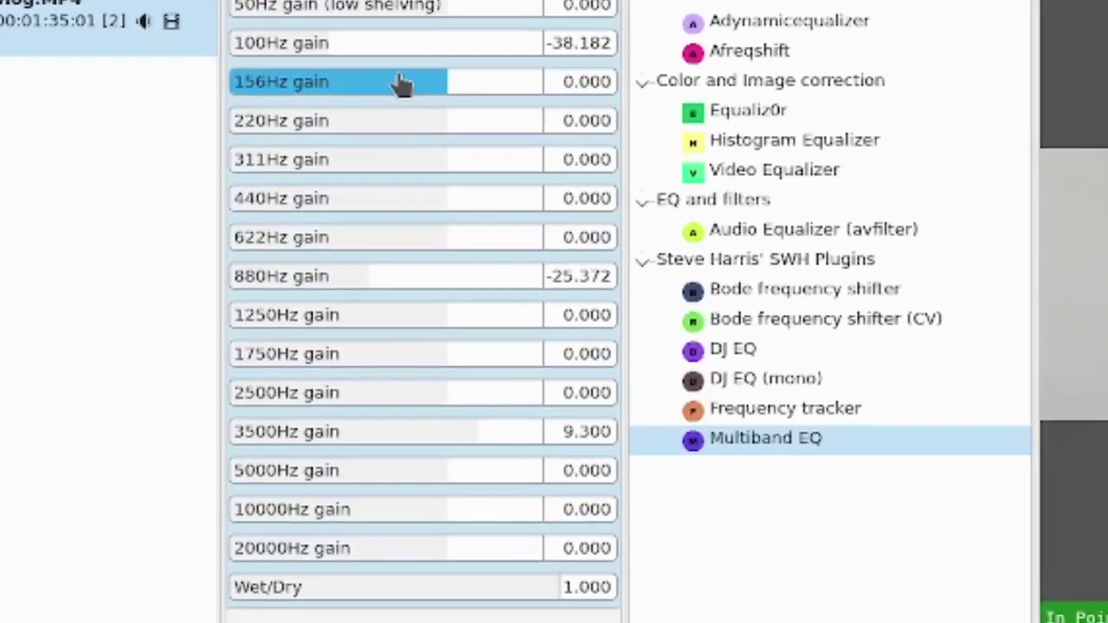
Set Multiband EQ gains: 156Hz to 6.446, 220Hz to 7.686, 3500Hz to 8.512.
left_click(303, 131)
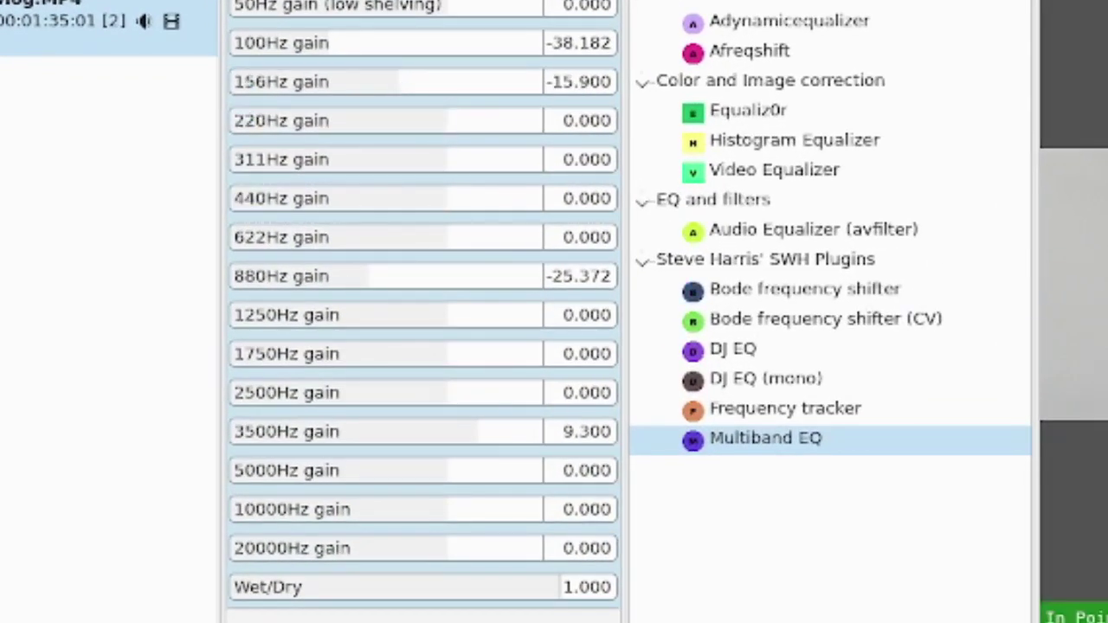
left_click_drag(424, 87, 472, 121)
left_click(459, 124)
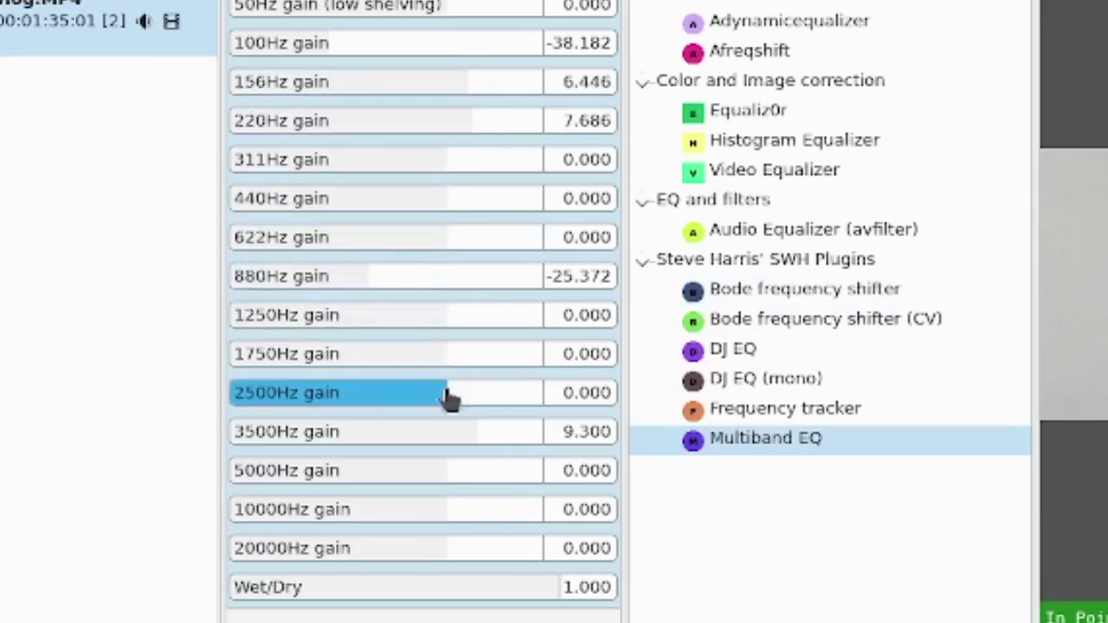
left_click_drag(428, 445, 406, 446)
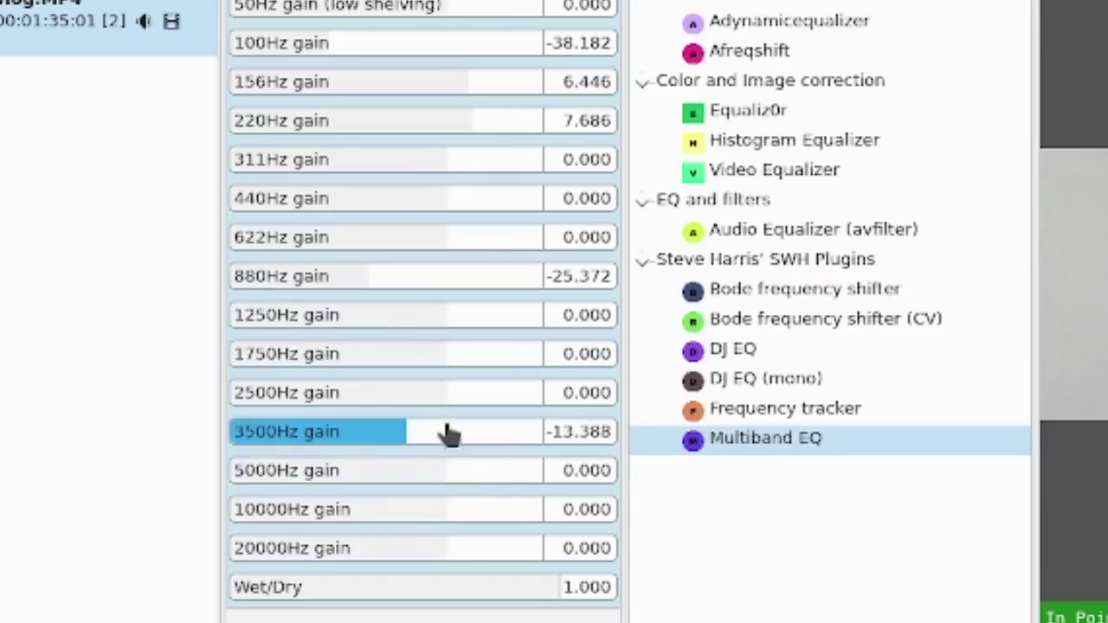
left_click_drag(451, 437, 476, 441)
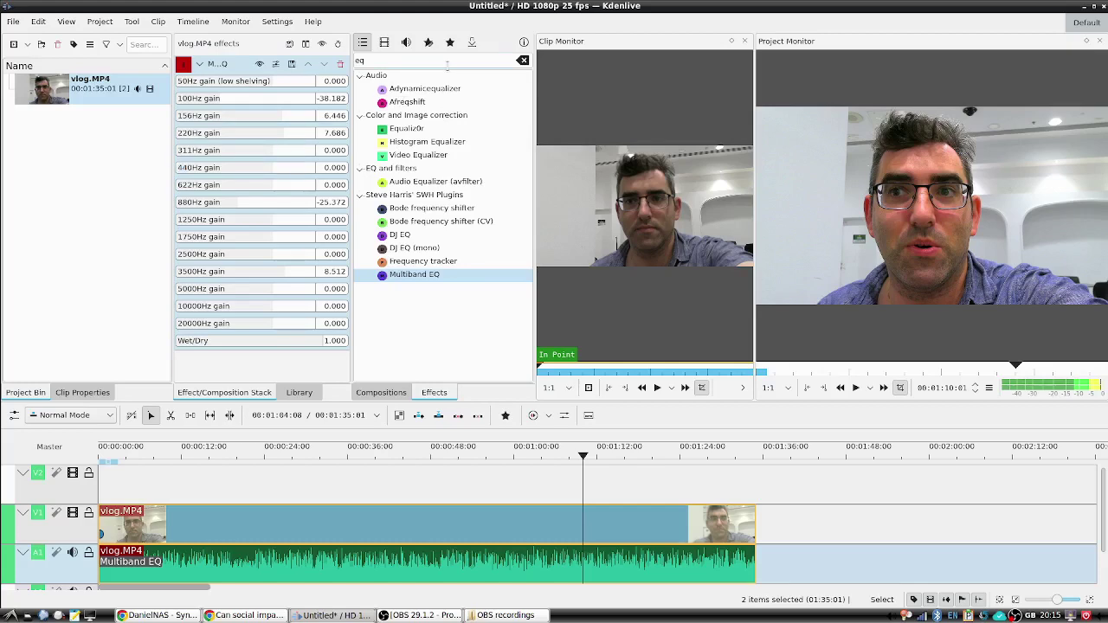
Try Frequency tracker on the audio clip, then remove it again.
left_click_drag(438, 261, 403, 574)
scroll(286, 285, "down", 1)
left_click(327, 339)
left_click(472, 189)
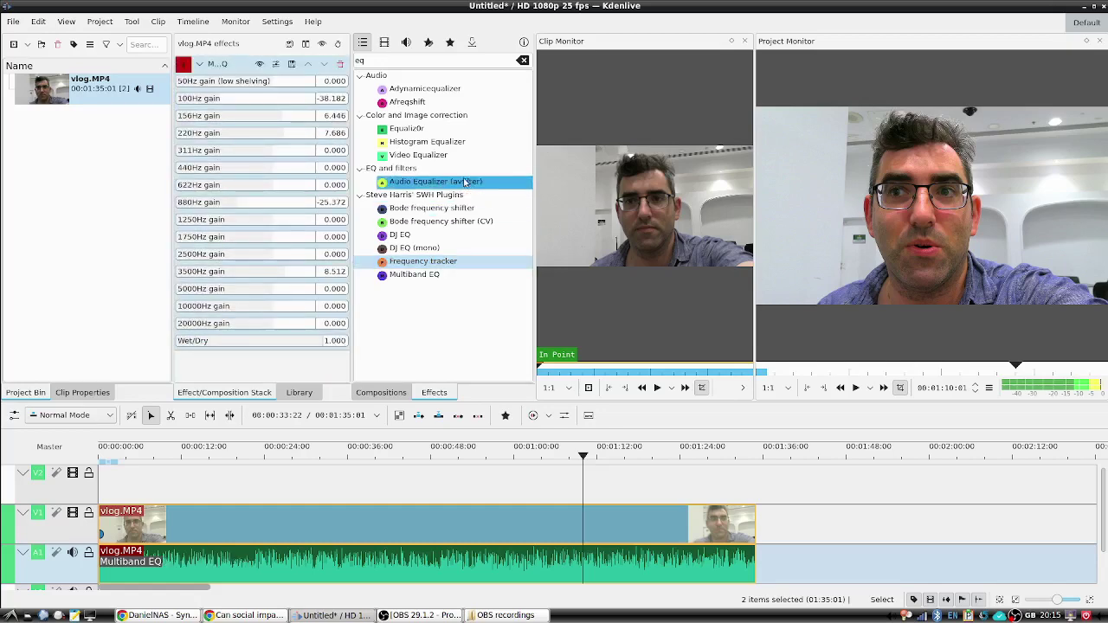
Search 'comp' and add Compressor/Expander above the Multiband EQ.
double_click(360, 60)
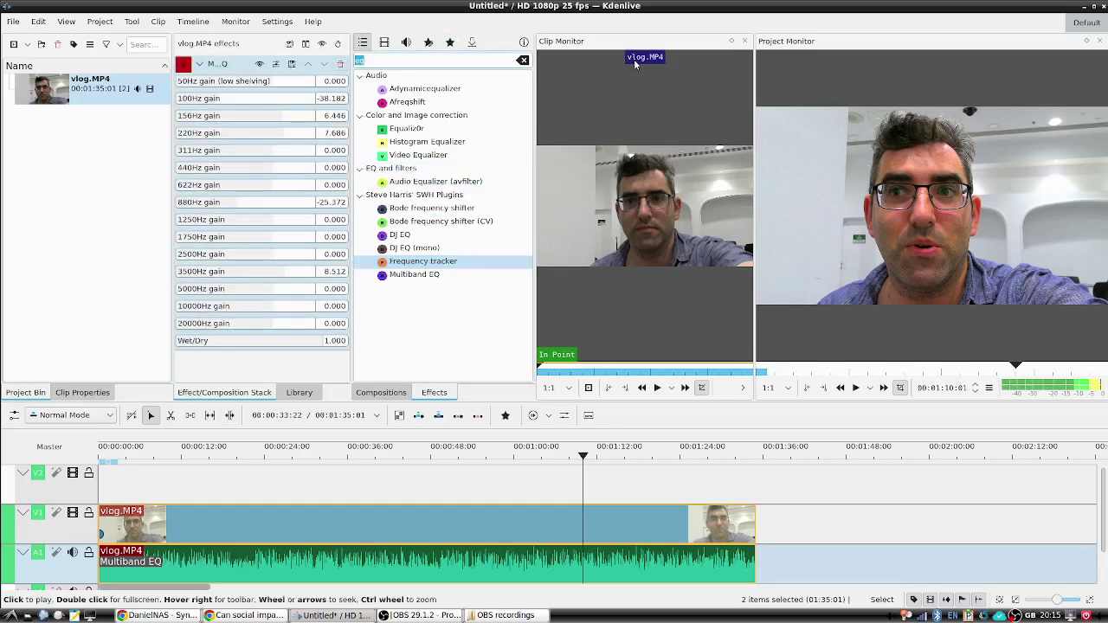
type("comp")
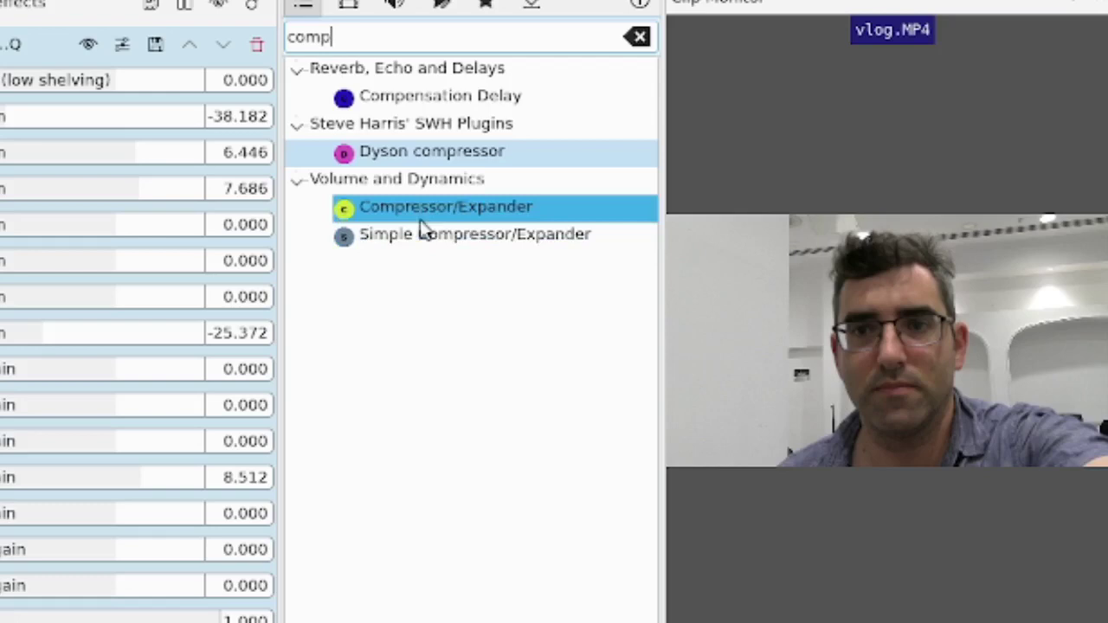
left_click_drag(430, 142, 412, 254)
left_click_drag(411, 444, 260, 433)
left_click_drag(265, 597, 270, 161)
left_click(204, 47)
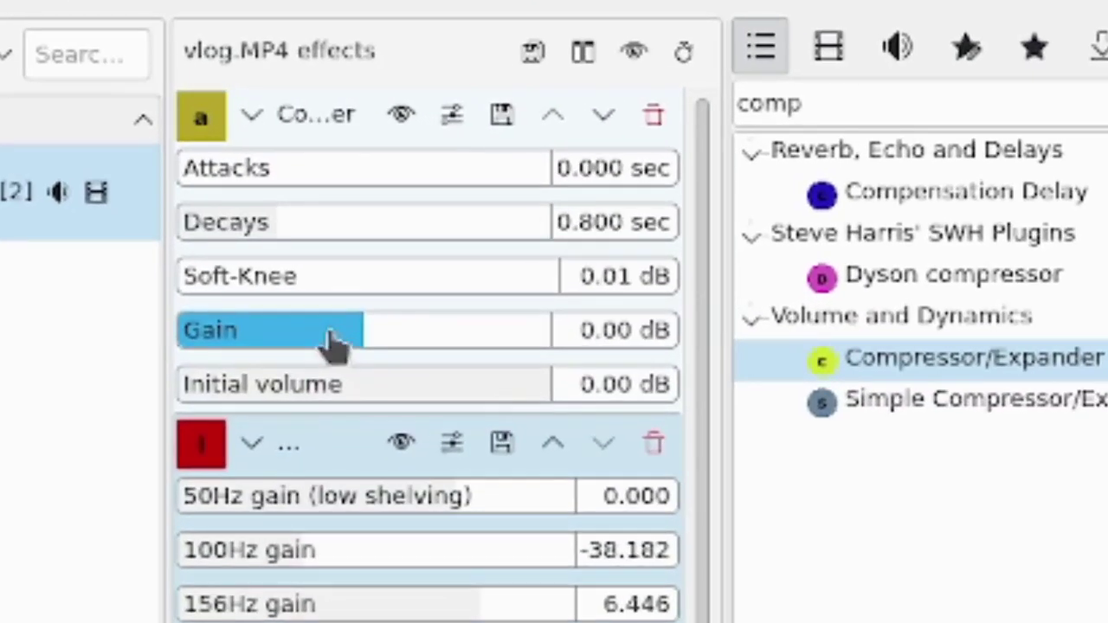
Test the compressor gain at 3.31 dB, then delete the Compressor/Expander.
left_click_drag(338, 328, 301, 328)
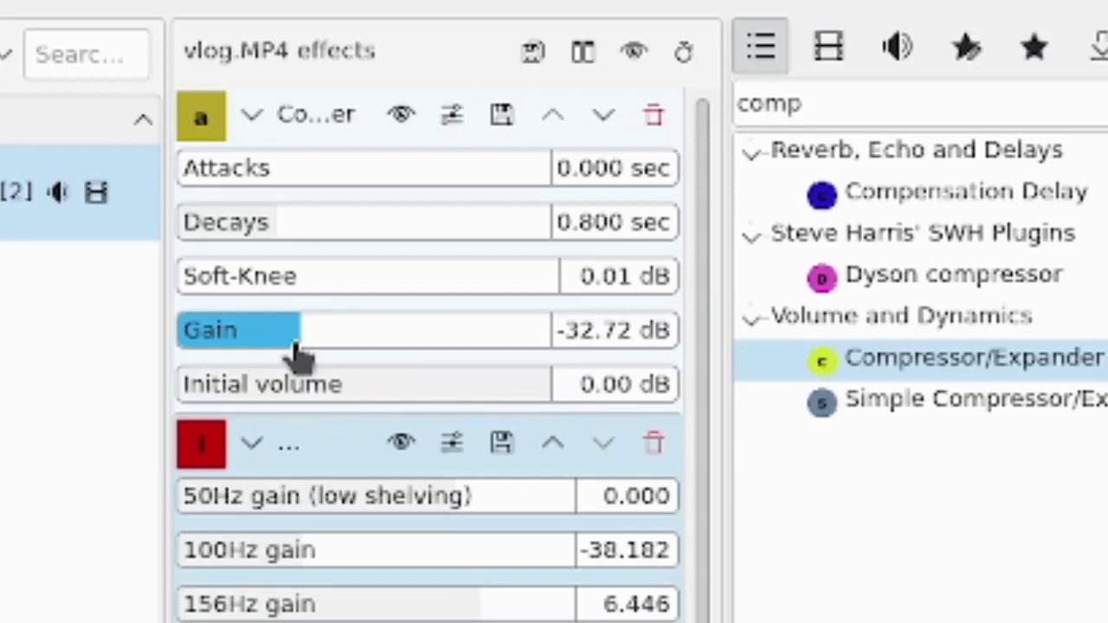
left_click_drag(296, 344, 367, 349)
left_click(368, 350)
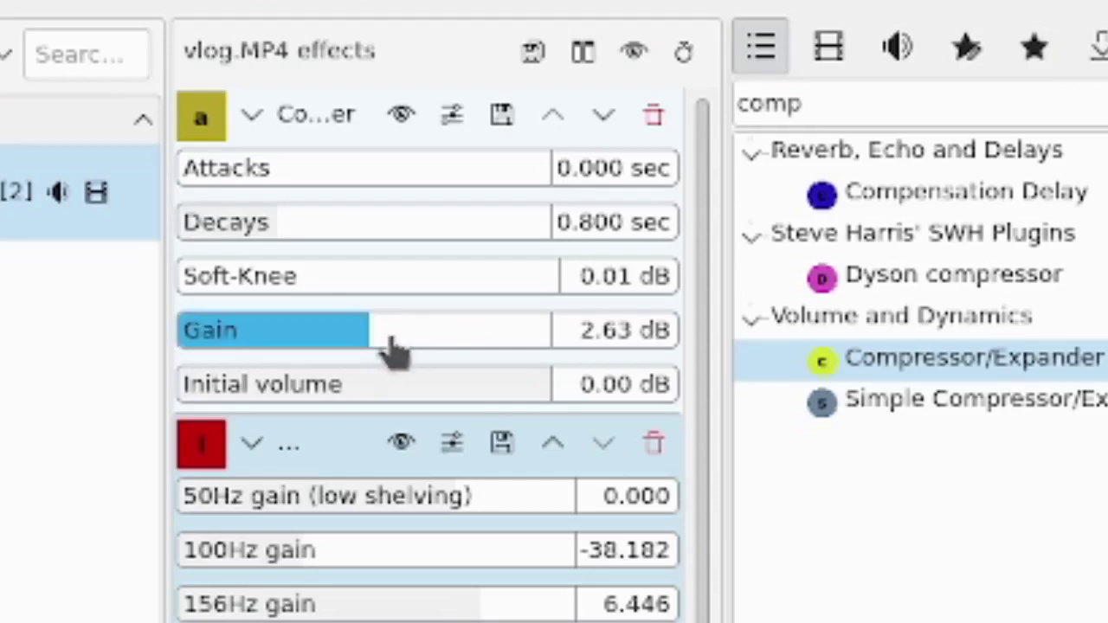
mouse_move(377, 342)
left_mouse_down()
mouse_move(349, 339)
mouse_move(373, 342)
left_mouse_up()
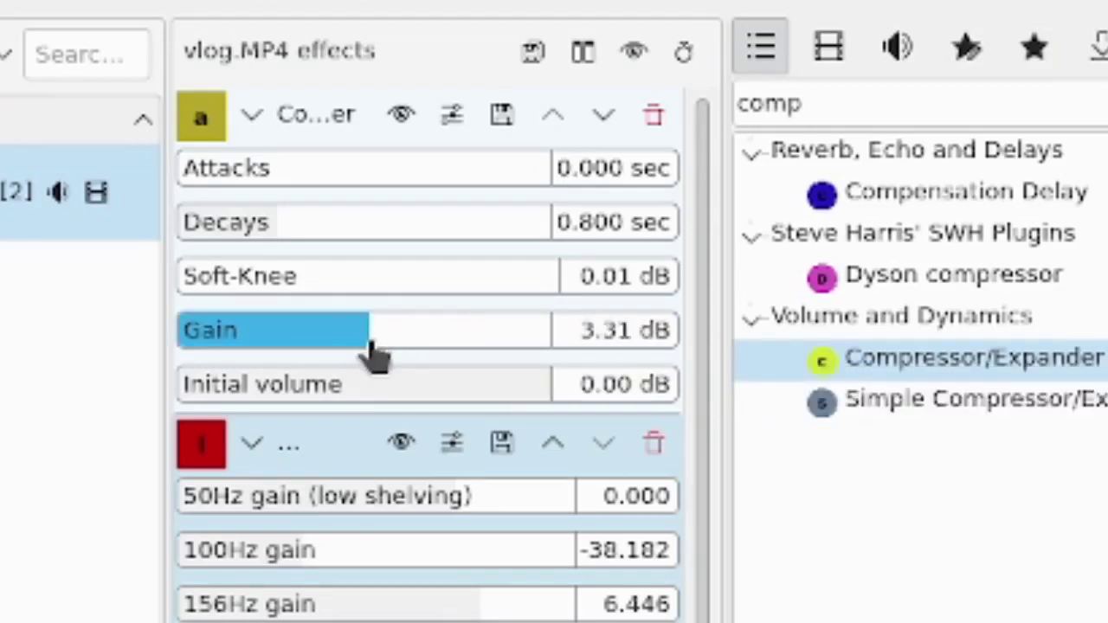
left_click(657, 117)
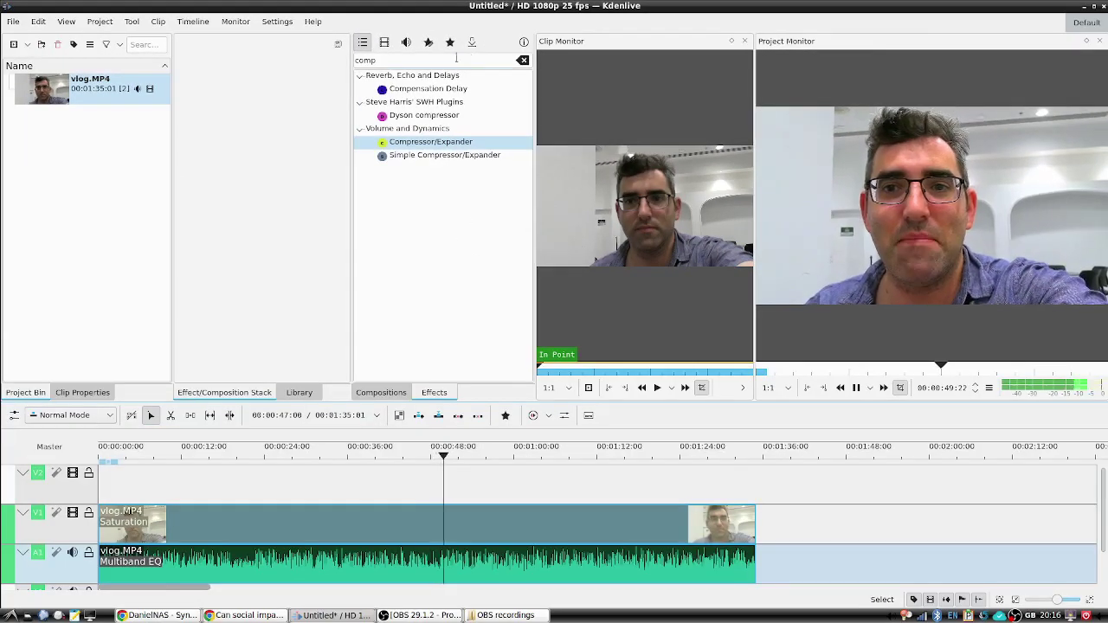
left_click(448, 56)
type("limi")
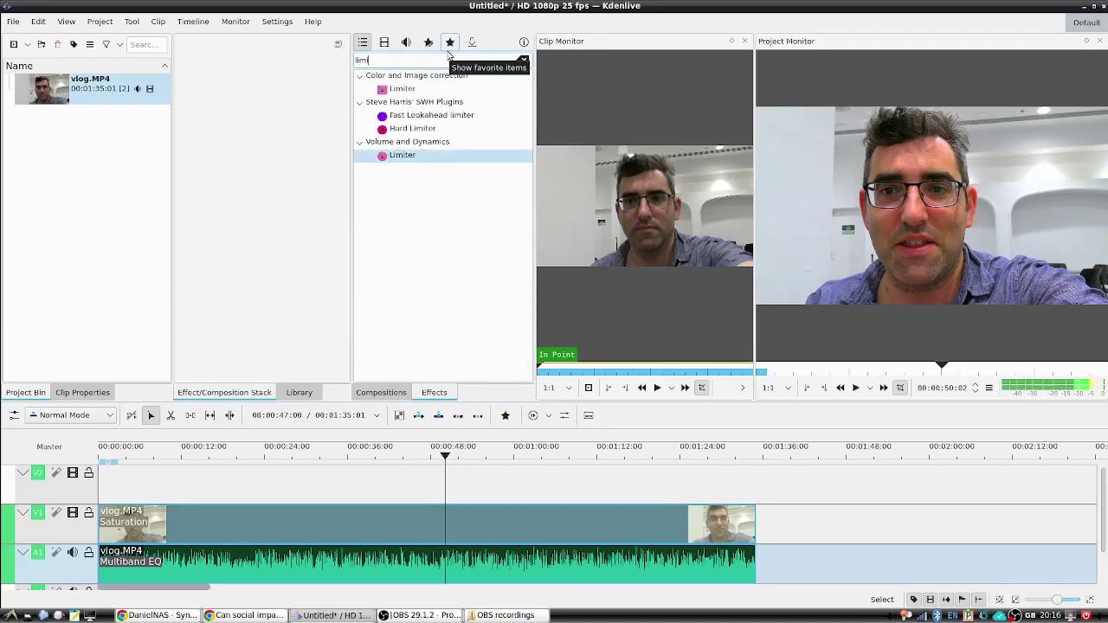
double_click(403, 155)
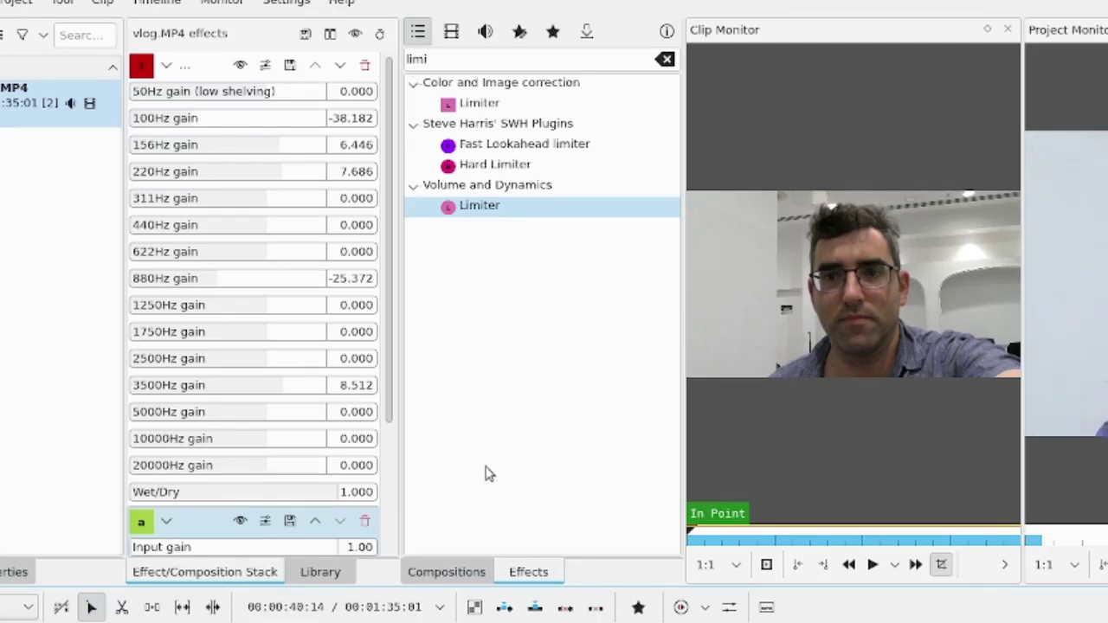
left_click(665, 60)
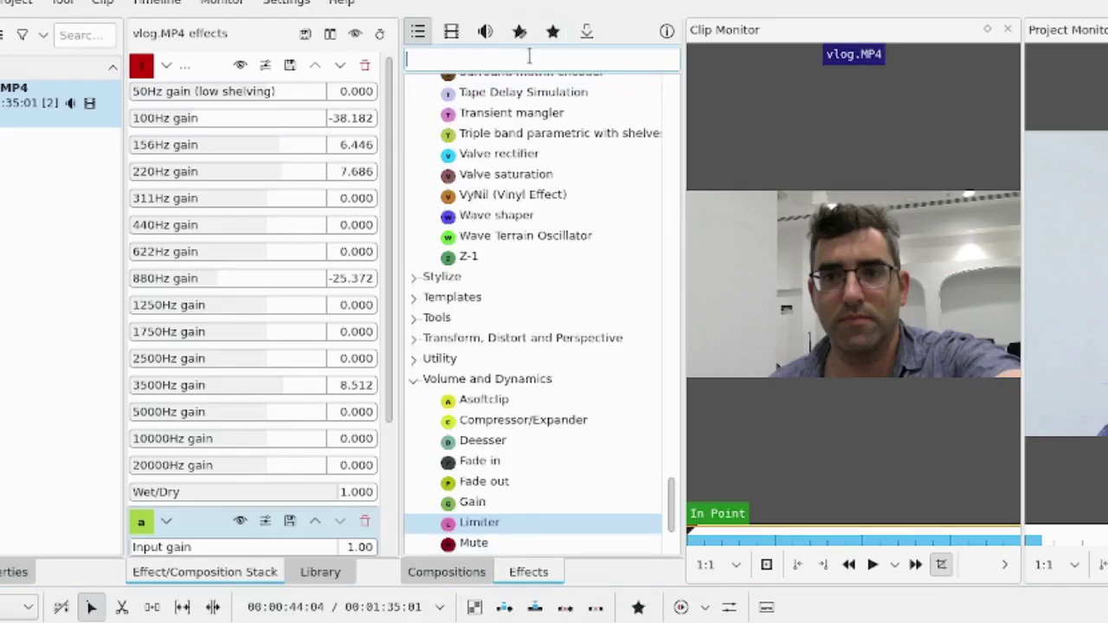
type("comp")
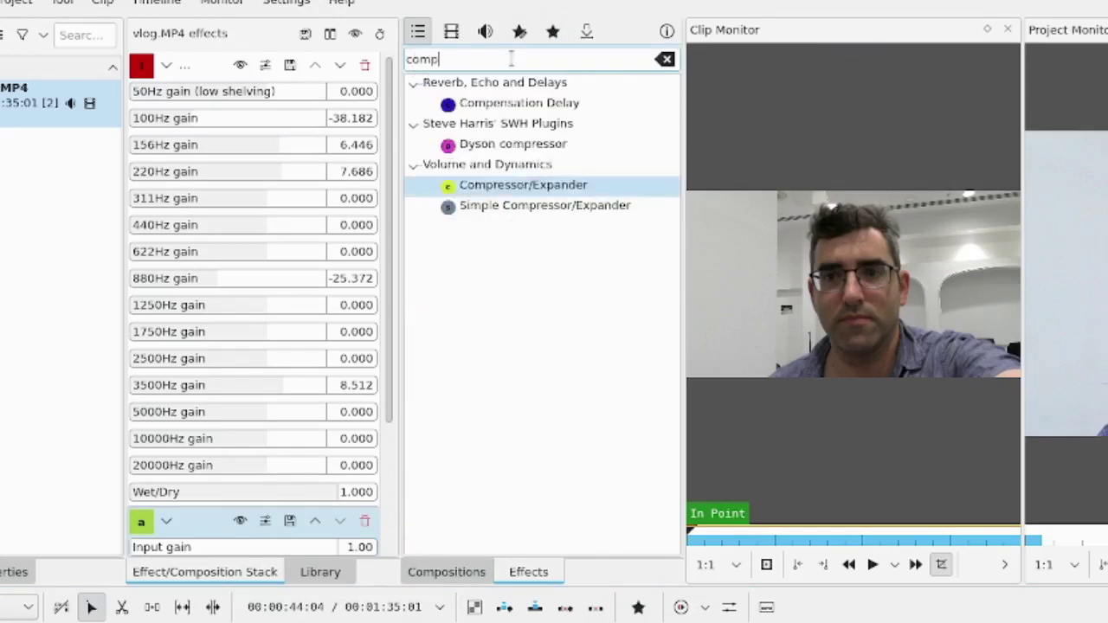
left_click(564, 208)
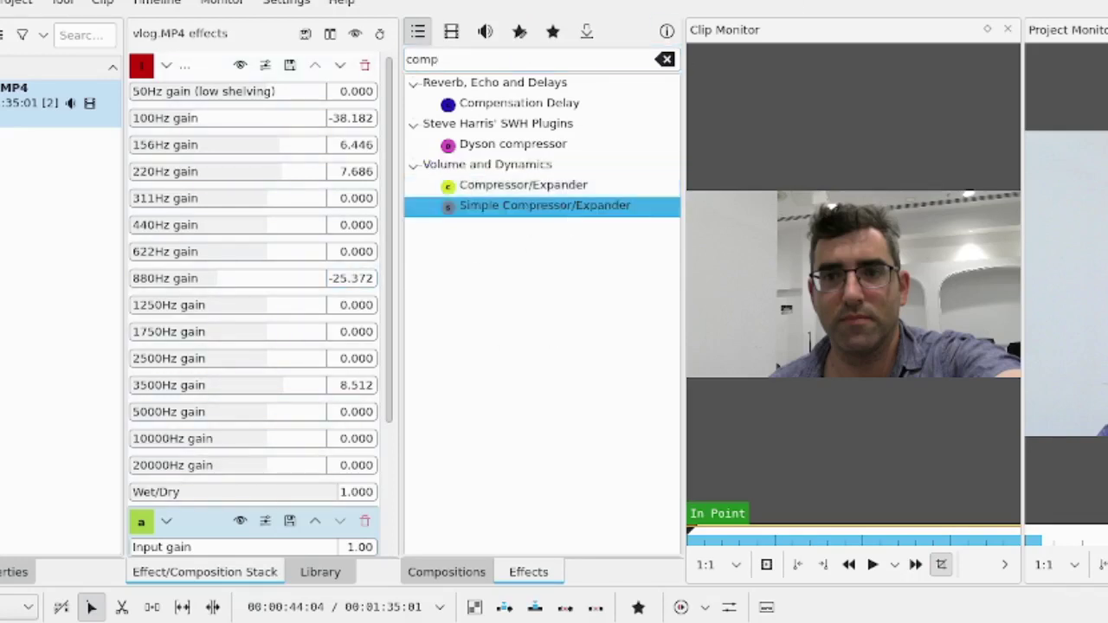
left_click(341, 66)
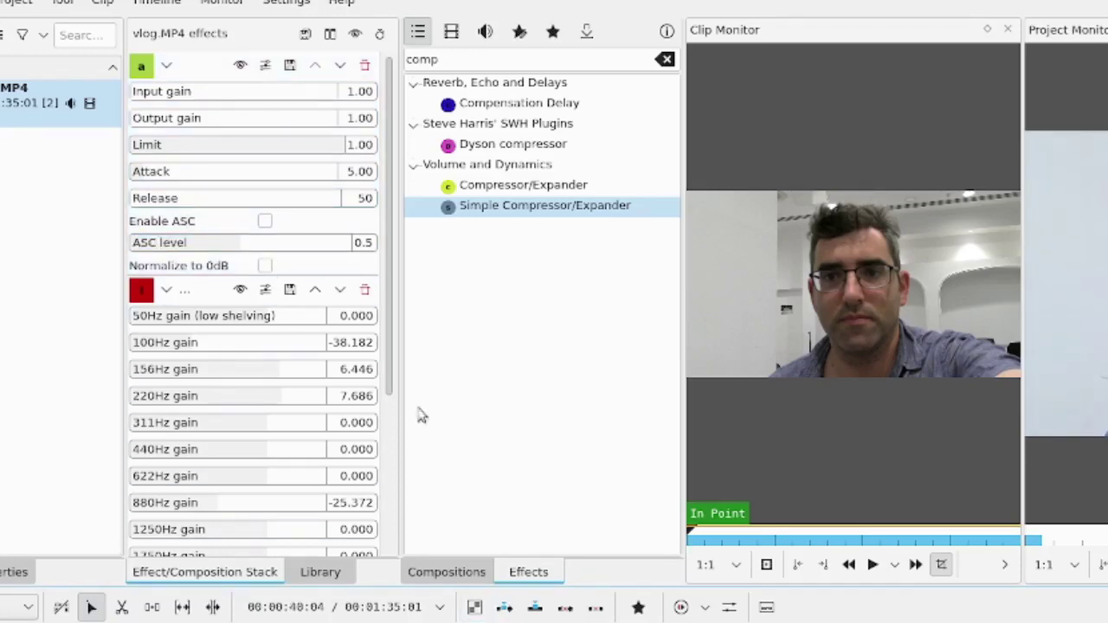
left_click(365, 65)
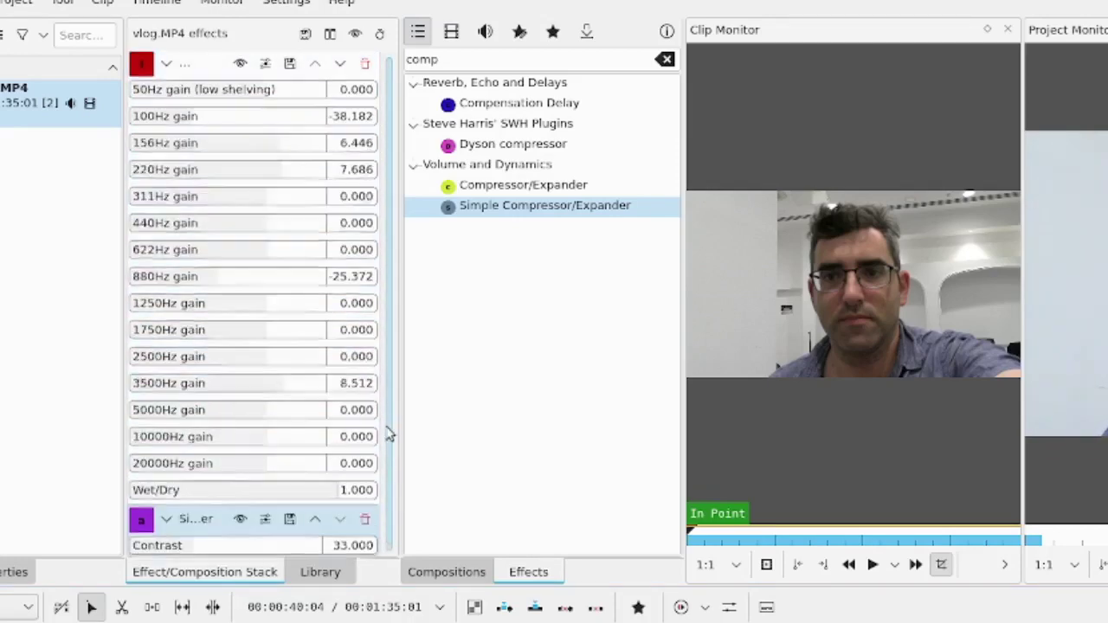
left_click(367, 516)
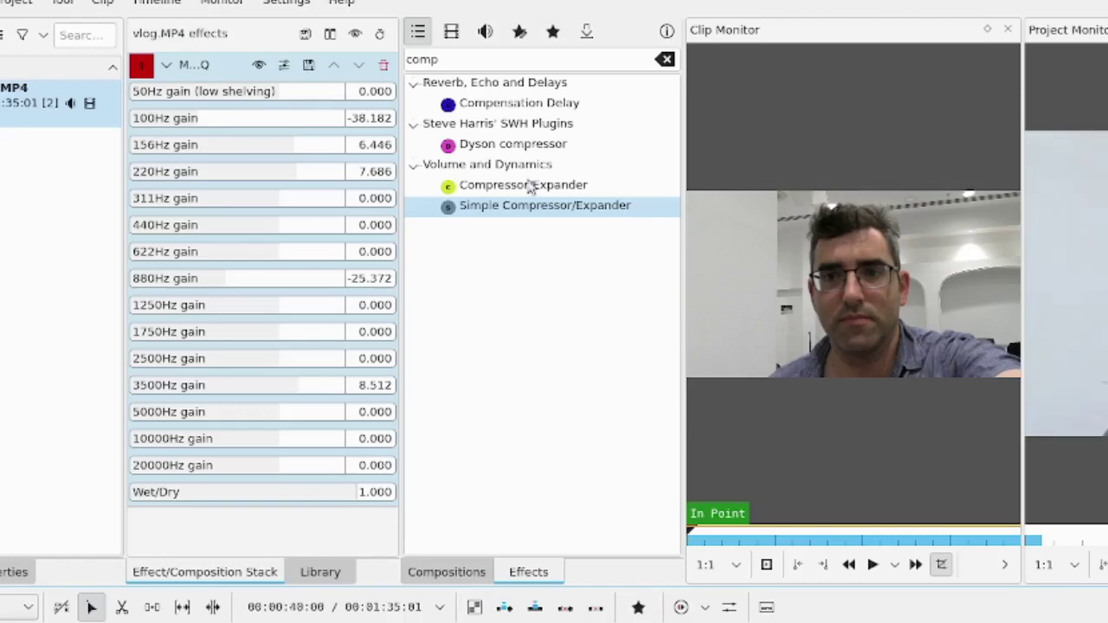
Filter effects by 'norm' and choose plain Normalize over Normalize (2 pass).
left_click(567, 59)
double_click(567, 60)
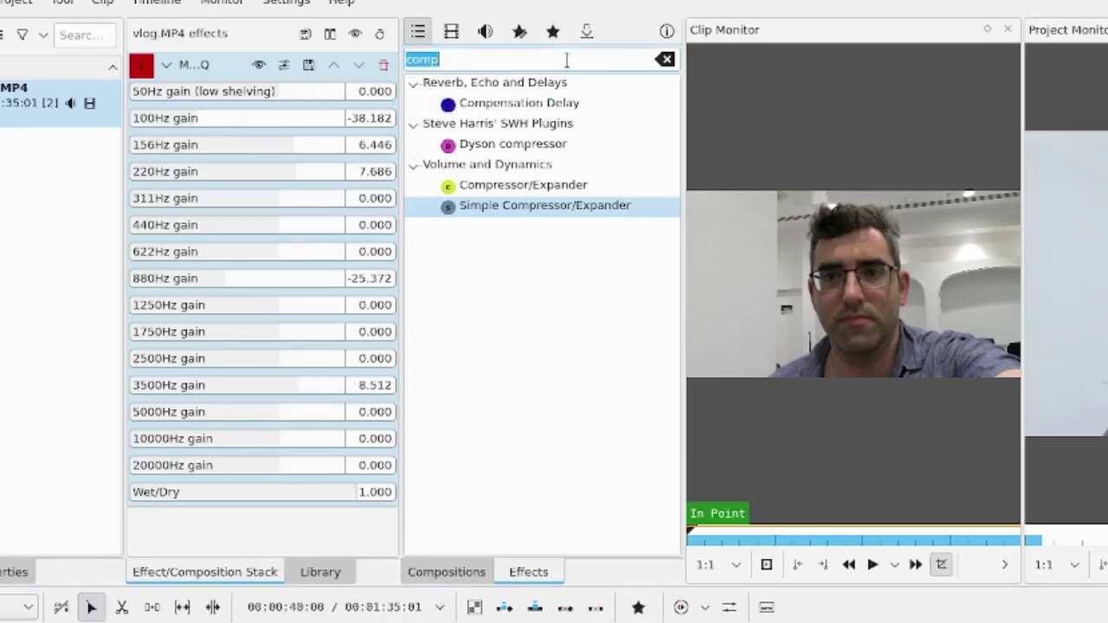
type("norm")
left_click(516, 249)
left_click(547, 268)
left_click(538, 245)
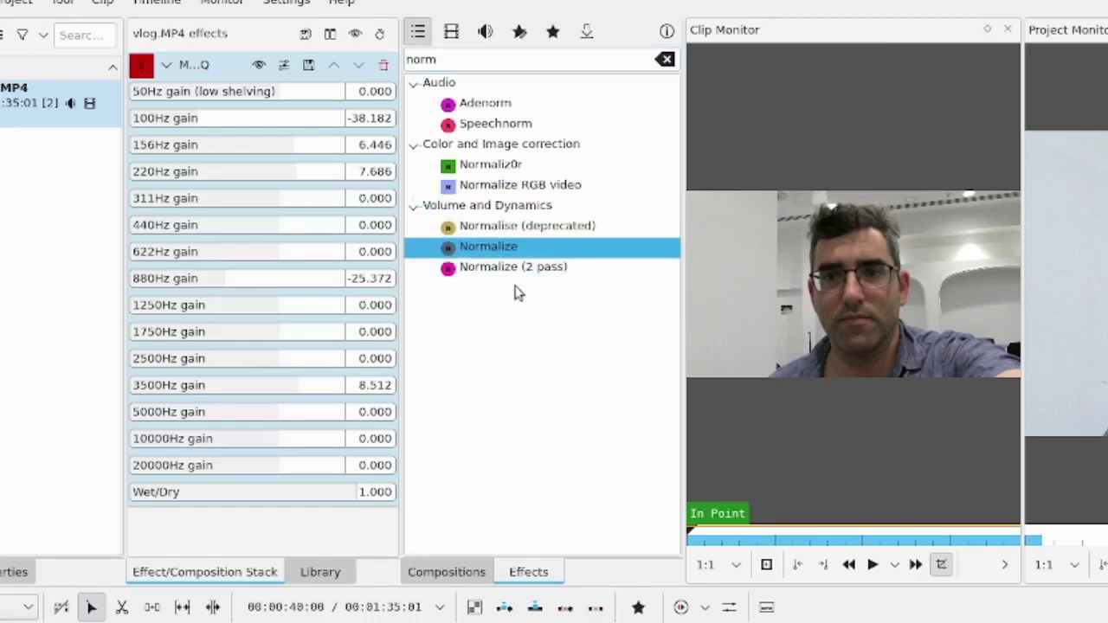
Add Normalize below the Multiband EQ with Target Program Loudness -14 LUFS.
double_click(489, 245)
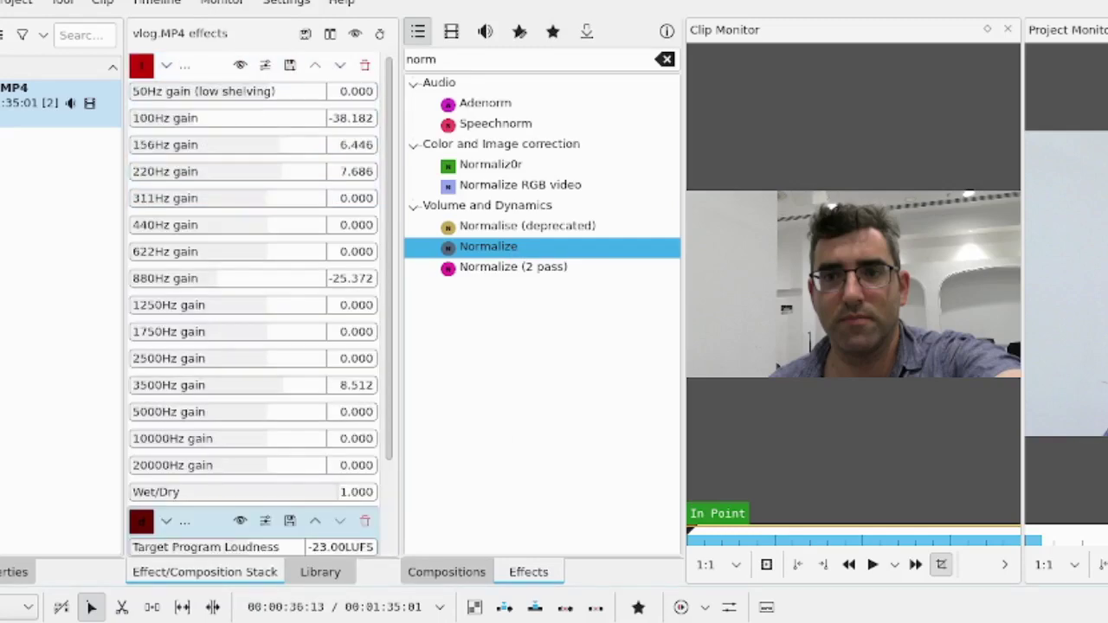
left_click_drag(389, 453, 375, 602)
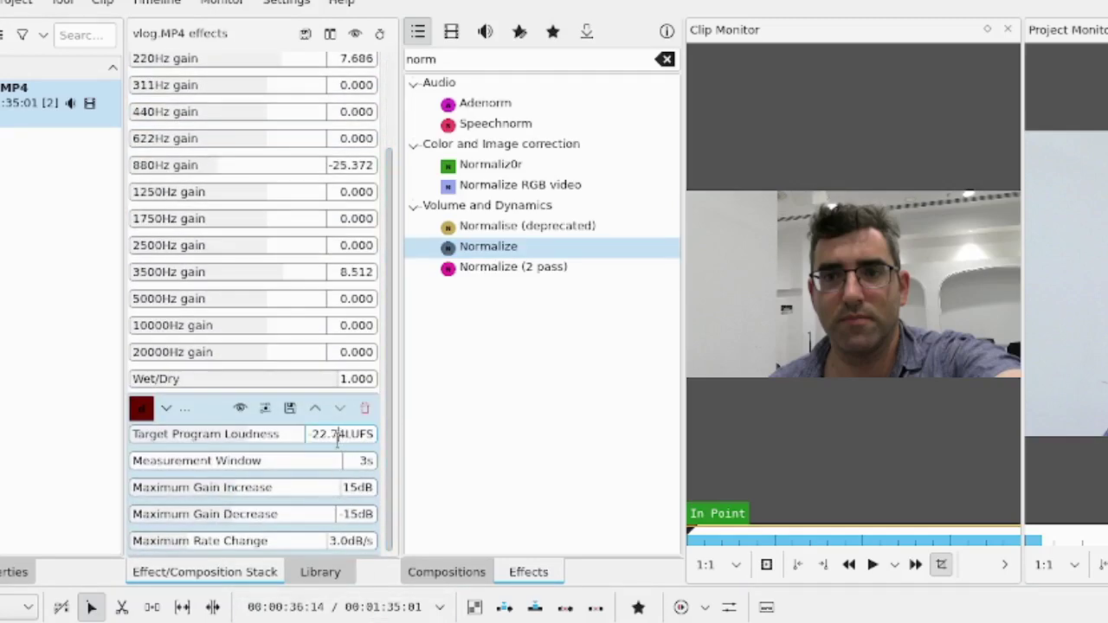
double_click(338, 440)
type("-14")
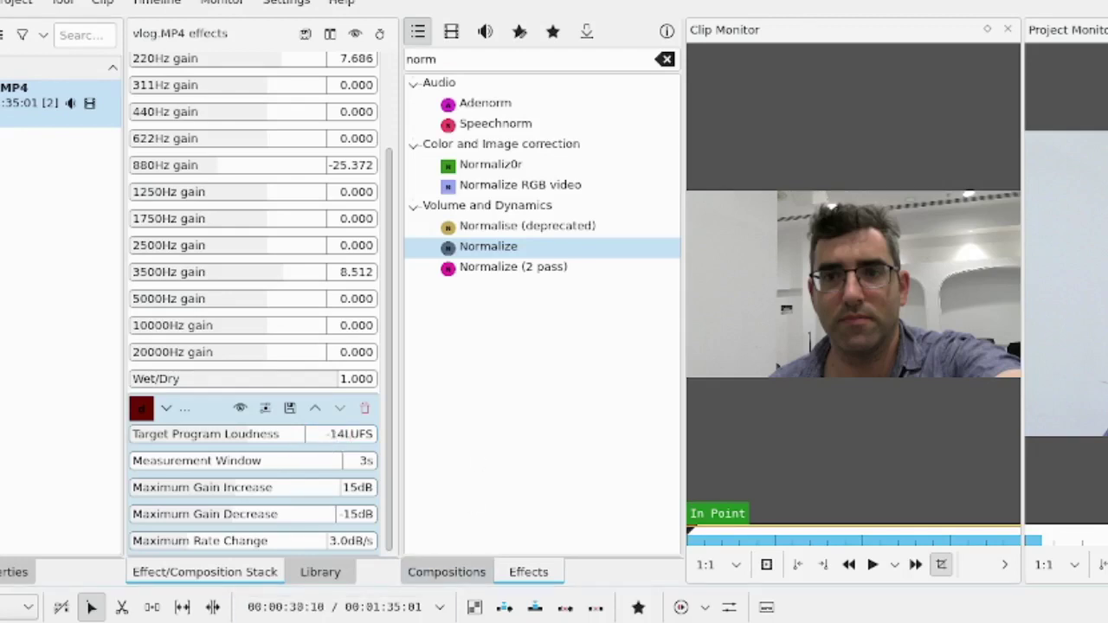
key("Return")
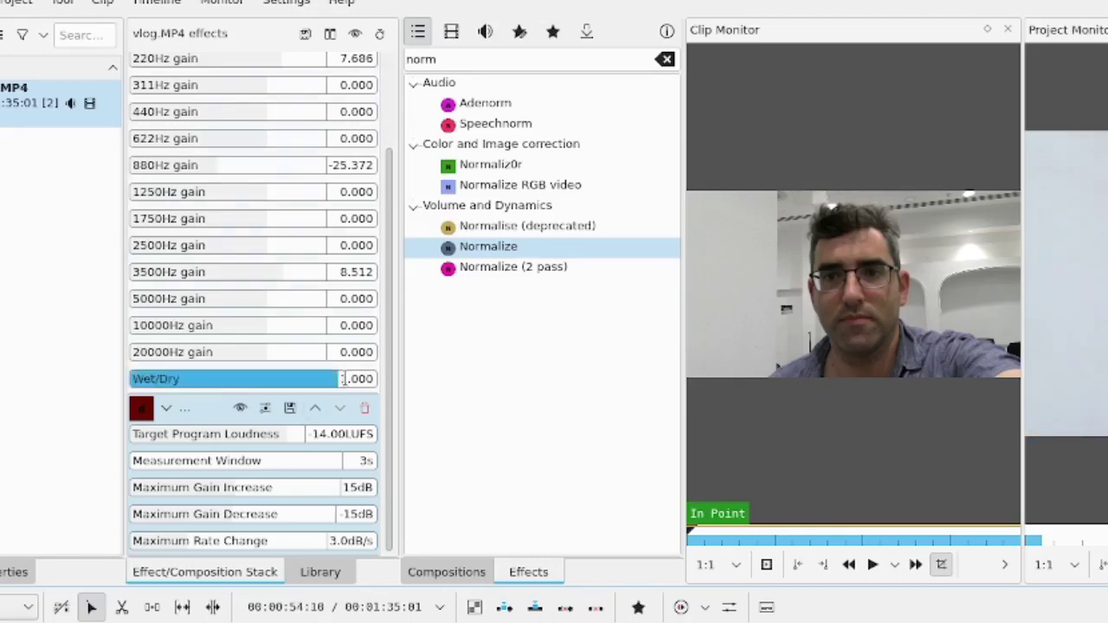
scroll(389, 384, "up", 3)
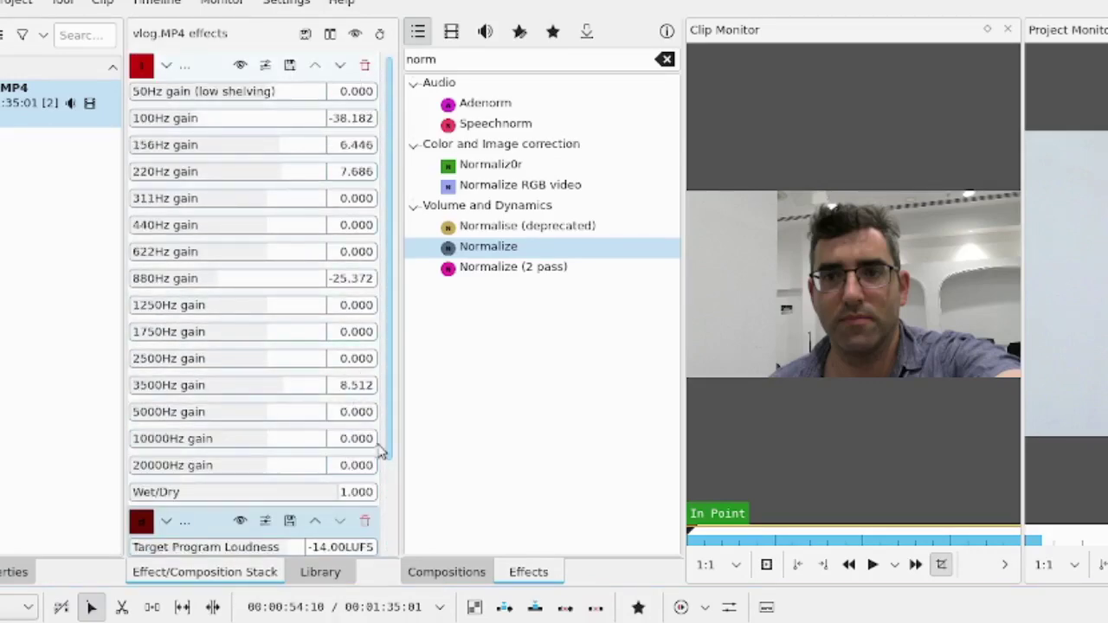
scroll(384, 453, "down", 3)
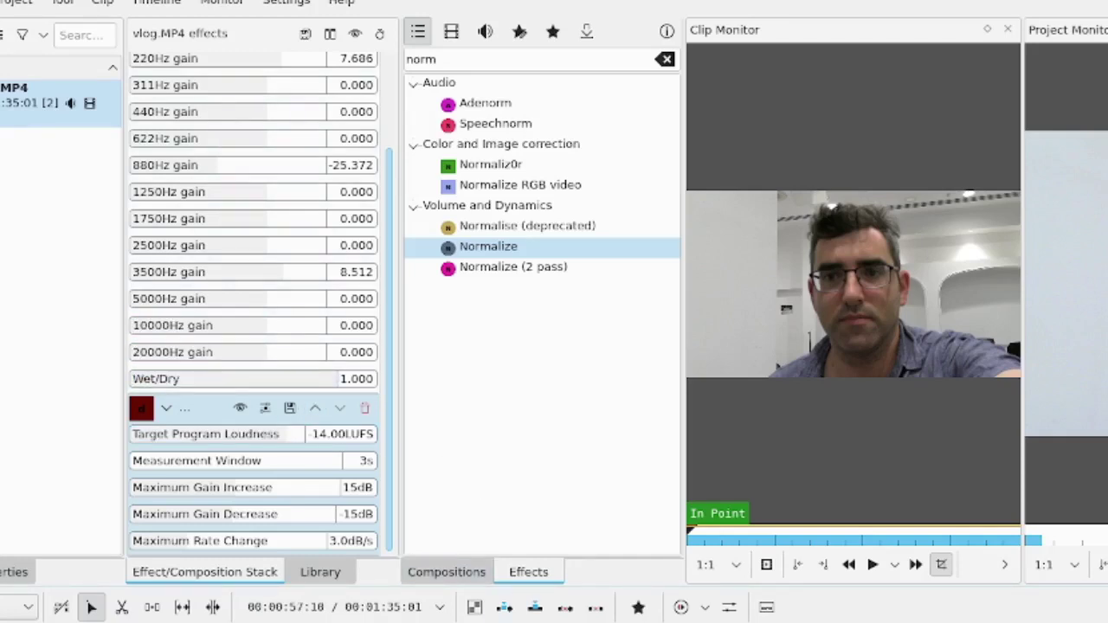
mouse_move(830, 455)
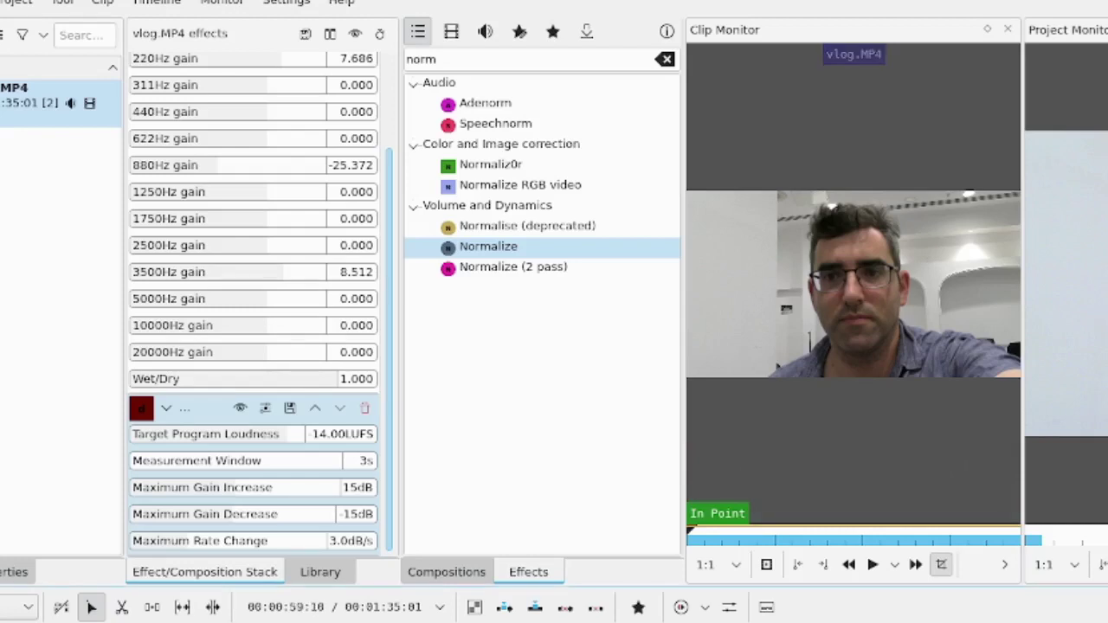